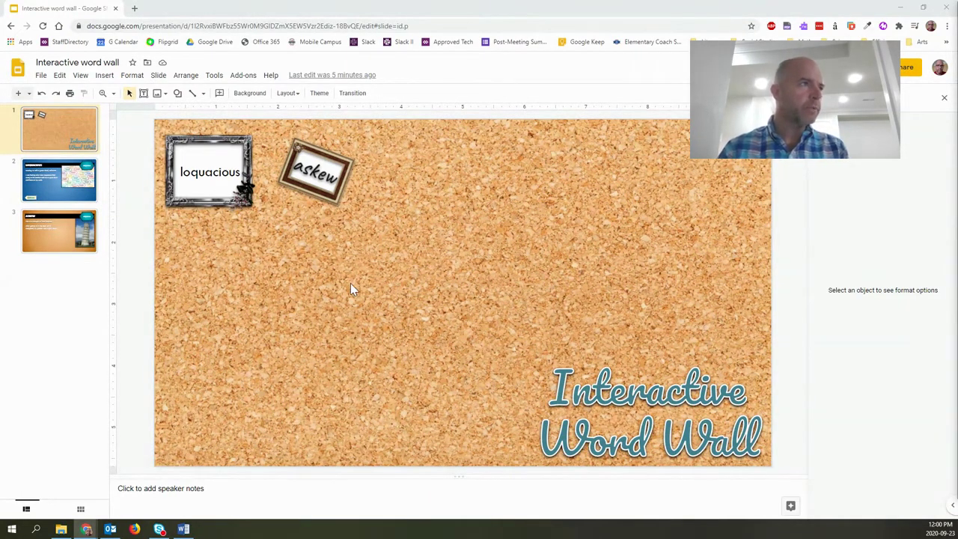
- Replace the slide background with the first Google Image Search result for 'corkboard'
{"action": "left_click", "coordinate": [239, 97]}
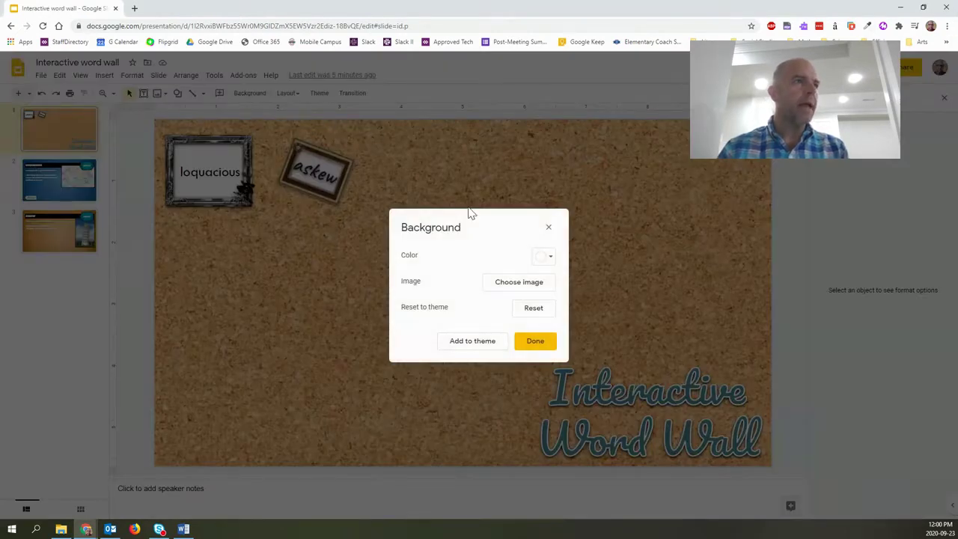
{"action": "left_click", "coordinate": [505, 292]}
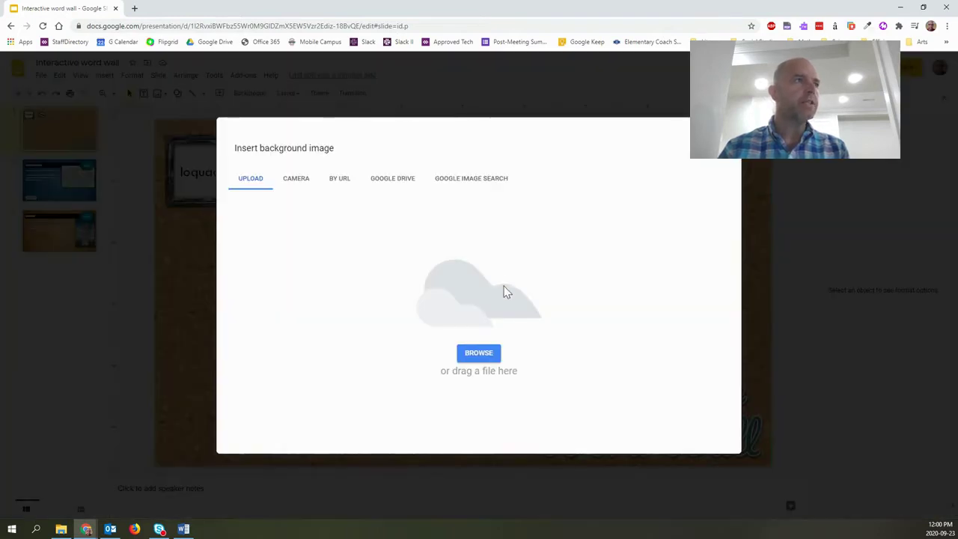
{"action": "left_click", "coordinate": [478, 187]}
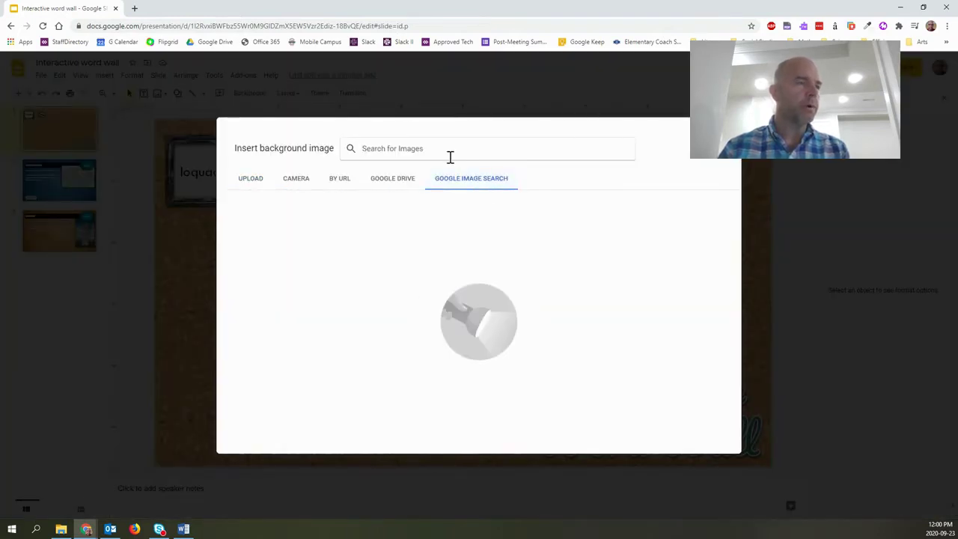
{"action": "type", "text": "corkboard"}
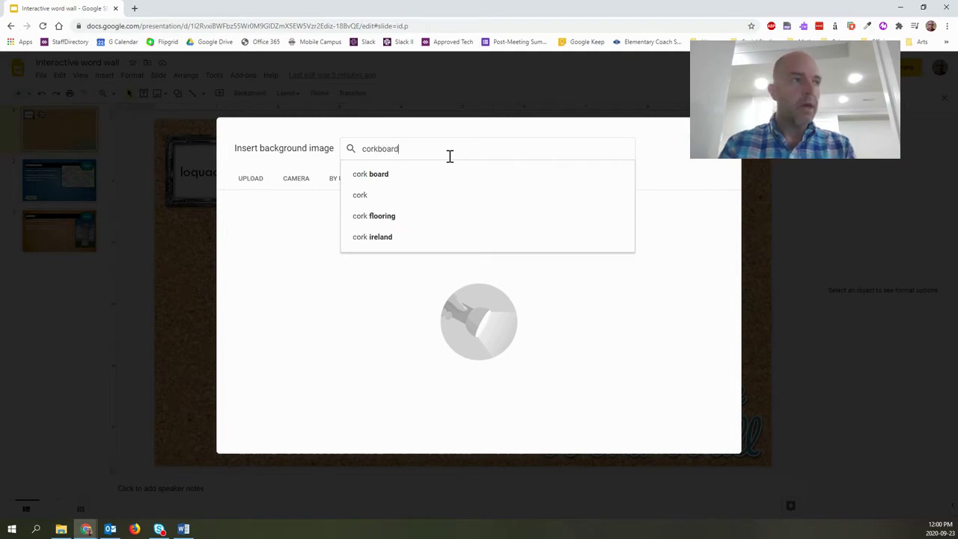
{"action": "key", "text": "Return"}
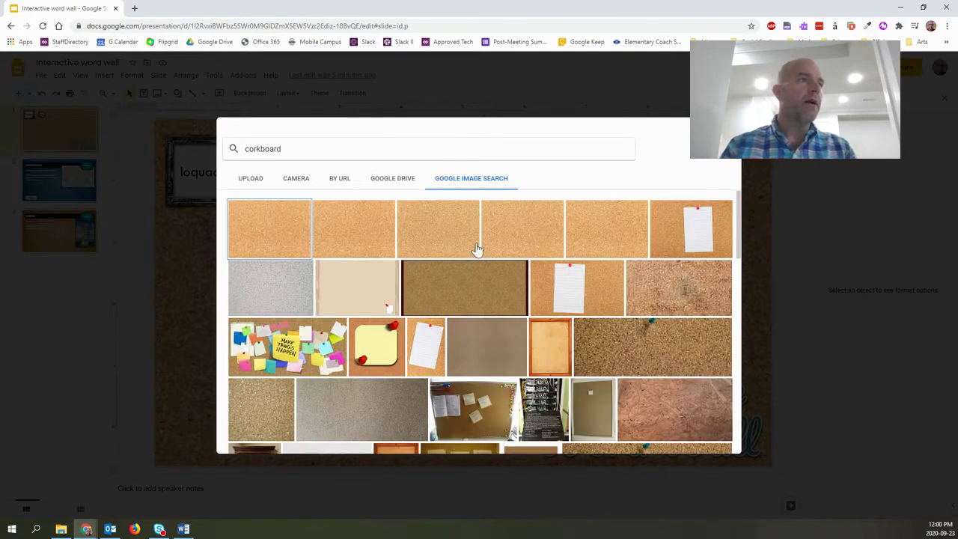
{"action": "left_click", "coordinate": [287, 248]}
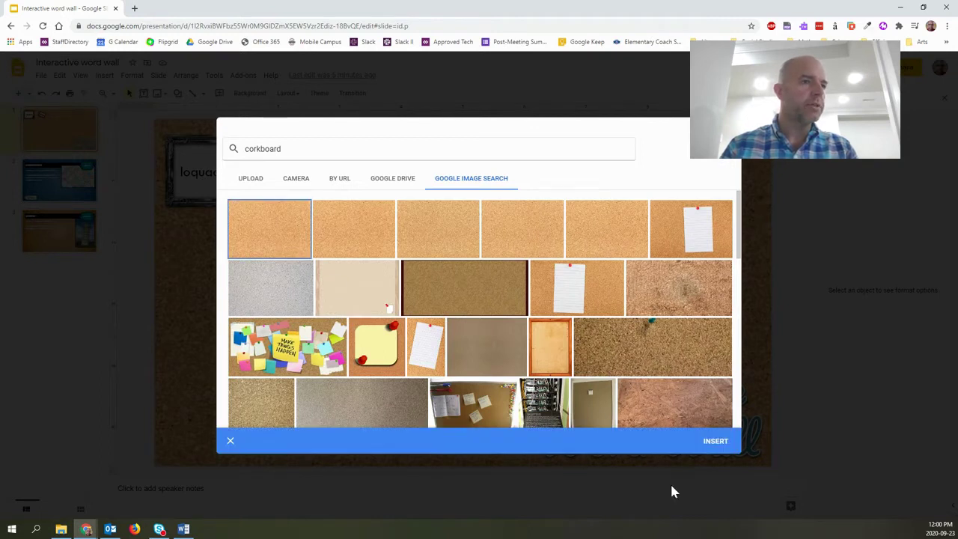
{"action": "left_click", "coordinate": [715, 446]}
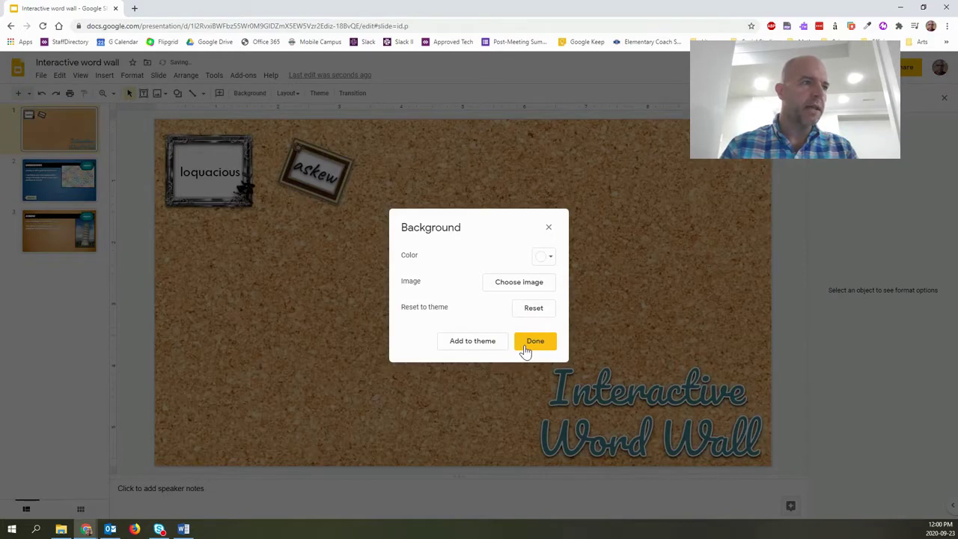
{"action": "left_click", "coordinate": [526, 347]}
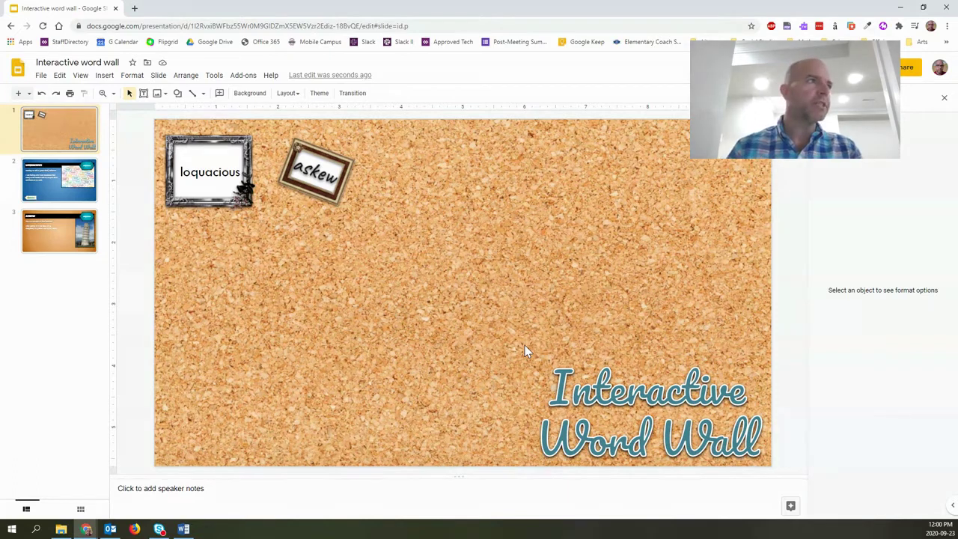
{"action": "left_click", "coordinate": [107, 75]}
{"action": "mouse_move", "coordinate": [121, 99]}
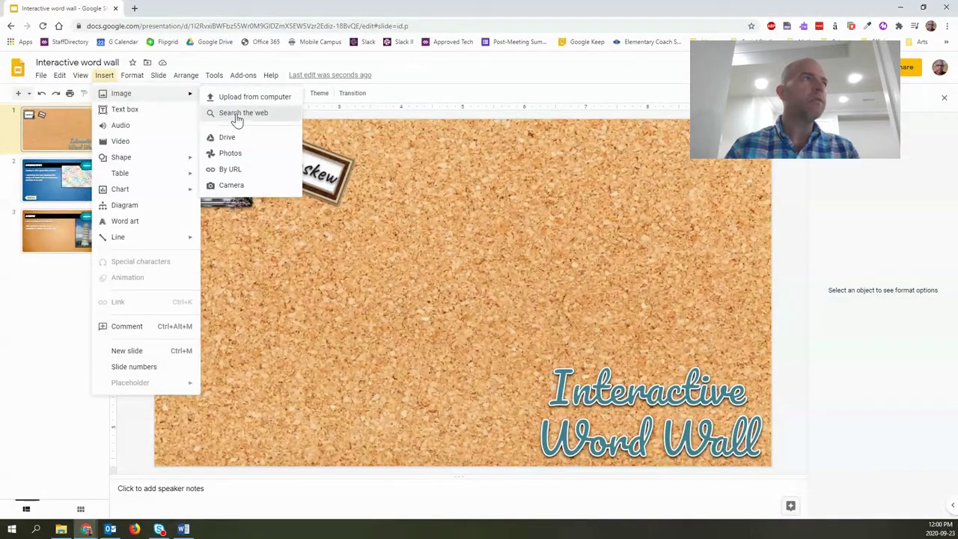
{"action": "left_click", "coordinate": [236, 116]}
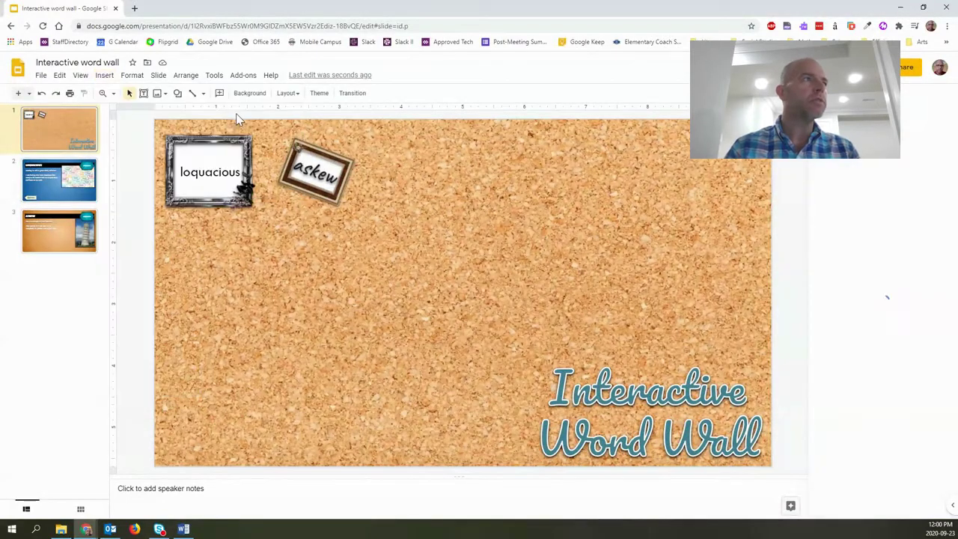
{"action": "type", "text": "picture fram"}
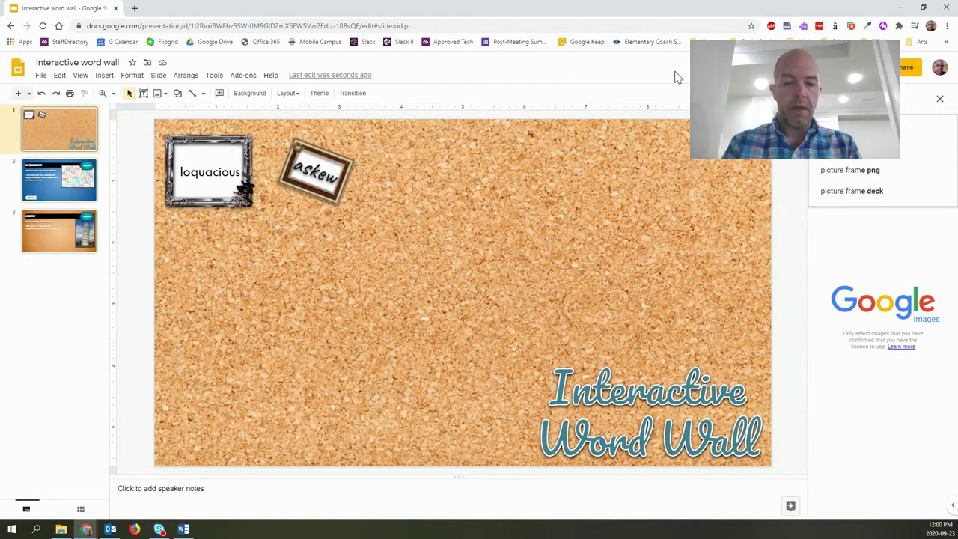
{"action": "type", "text": "e png"}
{"action": "key", "text": "Return"}
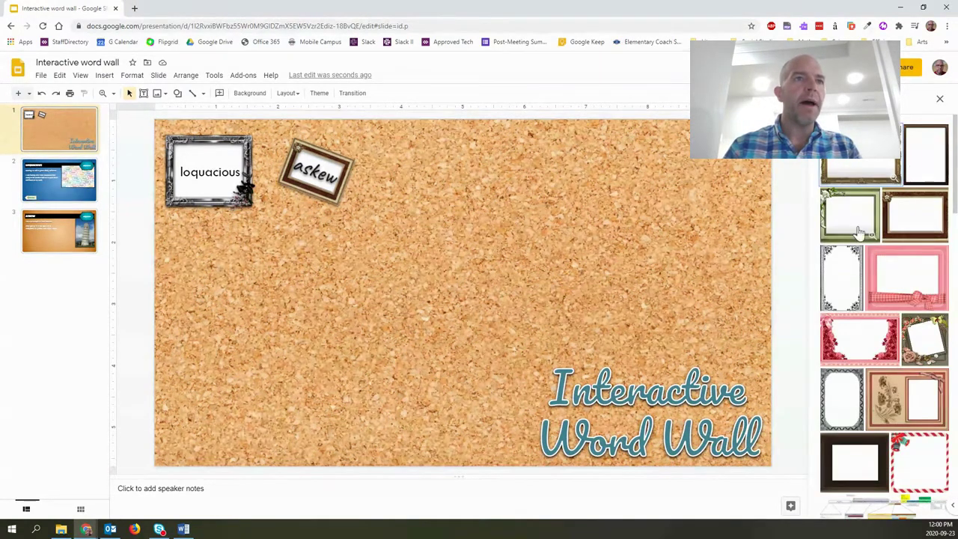
{"action": "left_click", "coordinate": [919, 282]}
{"action": "left_click", "coordinate": [931, 506]}
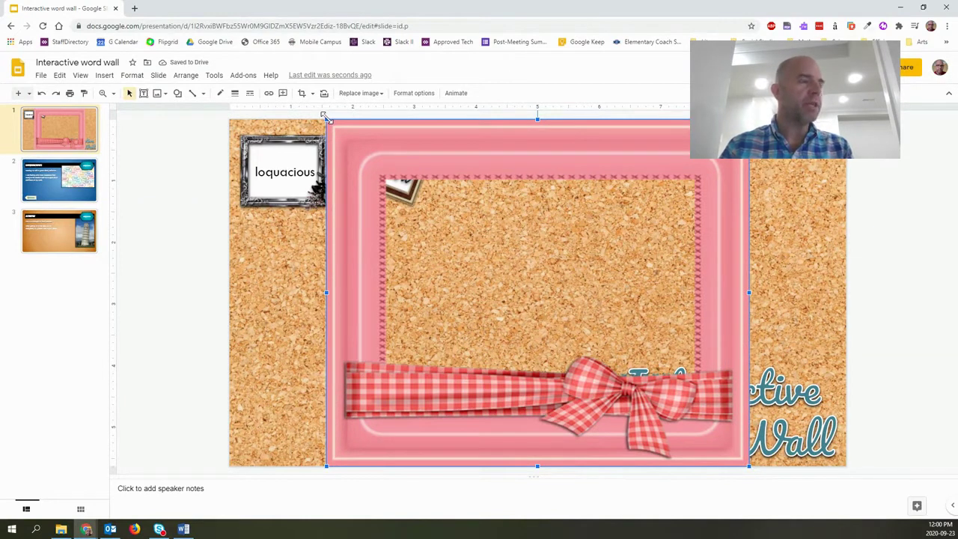
{"action": "left_click_drag", "start_coordinate": [326, 120], "coordinate": [524, 281]}
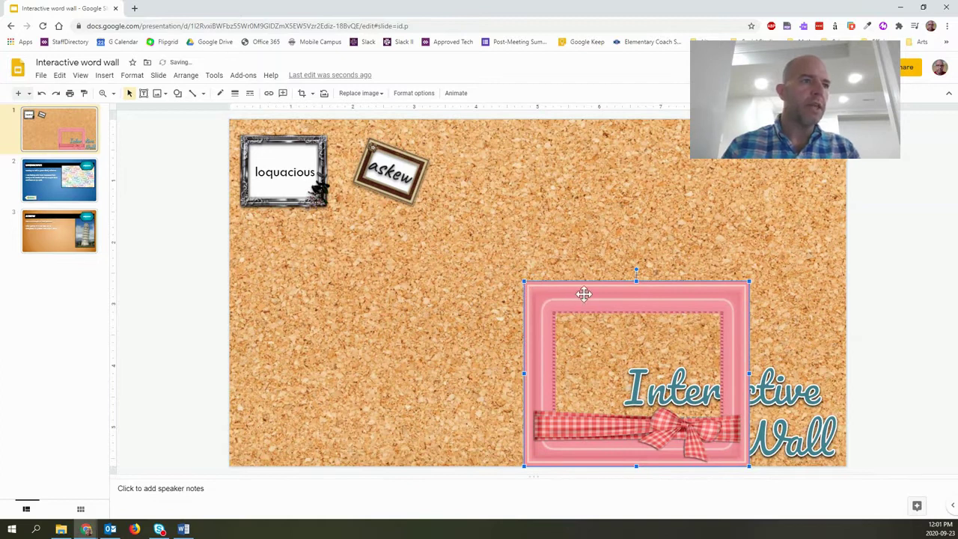
{"action": "left_click_drag", "start_coordinate": [583, 294], "coordinate": [561, 225]}
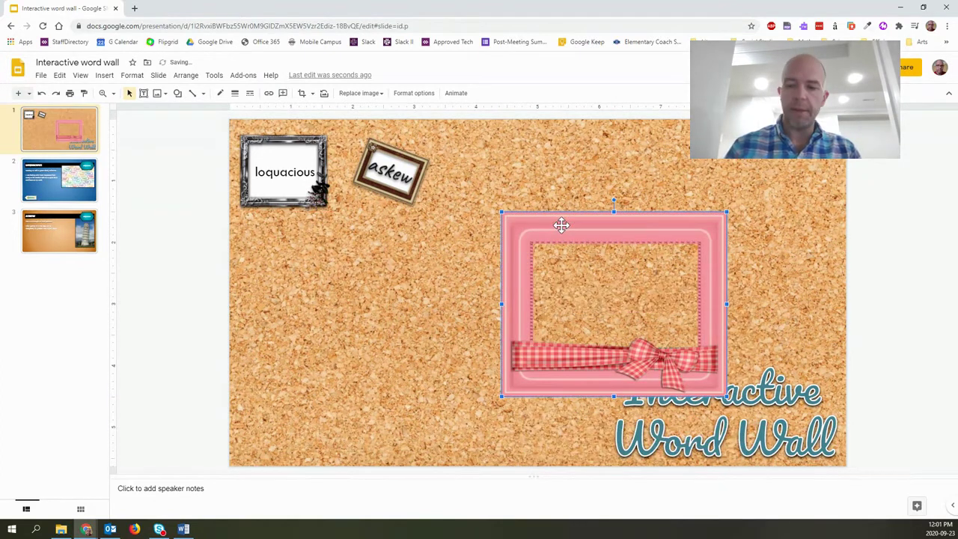
{"action": "key", "text": "Delete"}
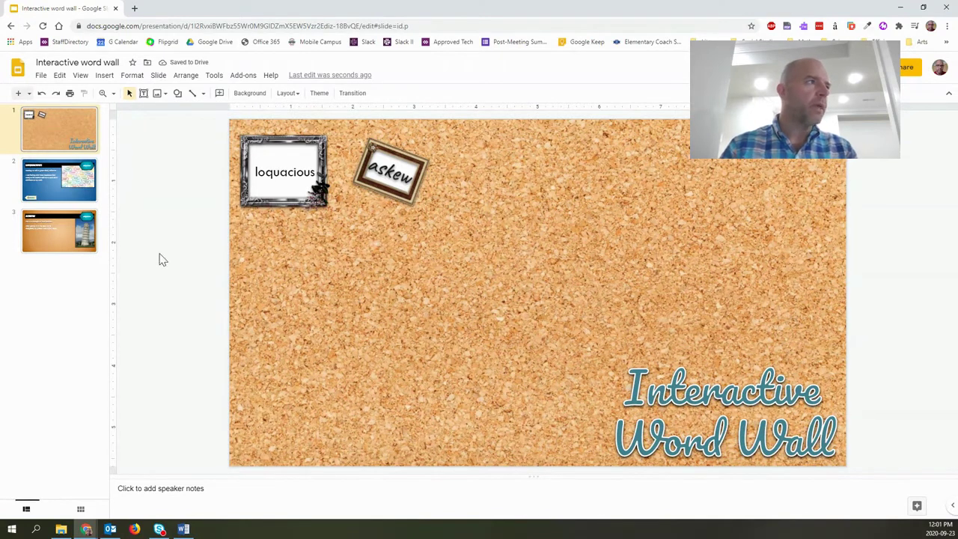
{"action": "left_click", "coordinate": [48, 196]}
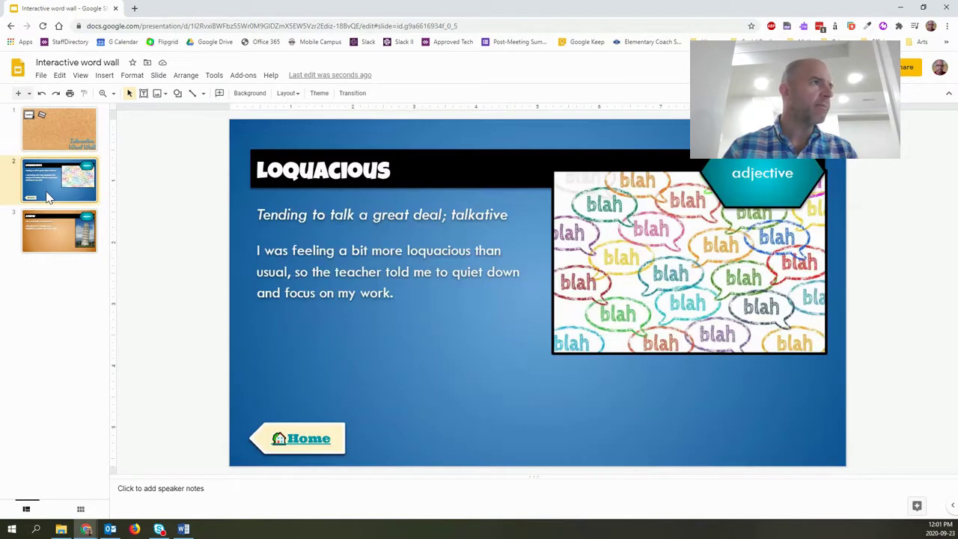
{"action": "key", "text": "Down"}
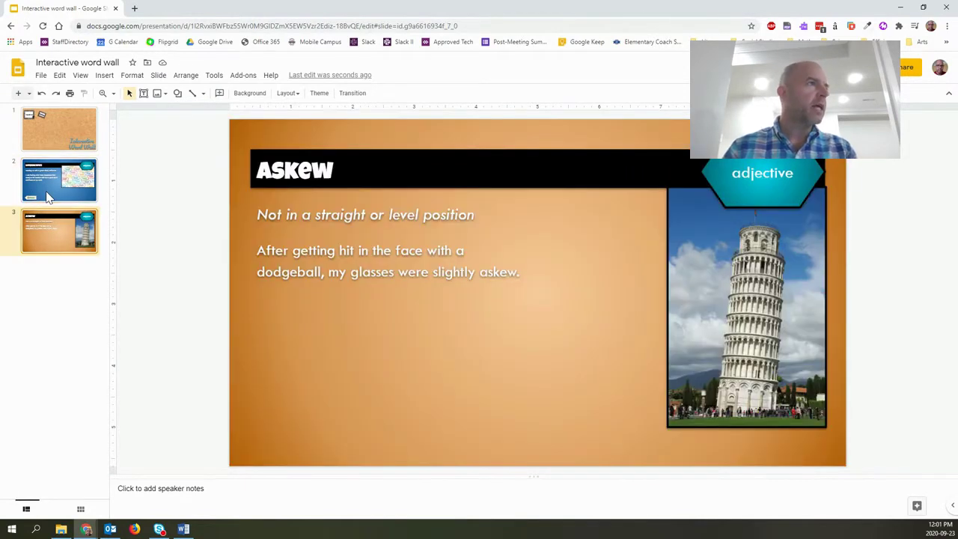
{"action": "left_click", "coordinate": [47, 196]}
{"action": "key", "text": "Down"}
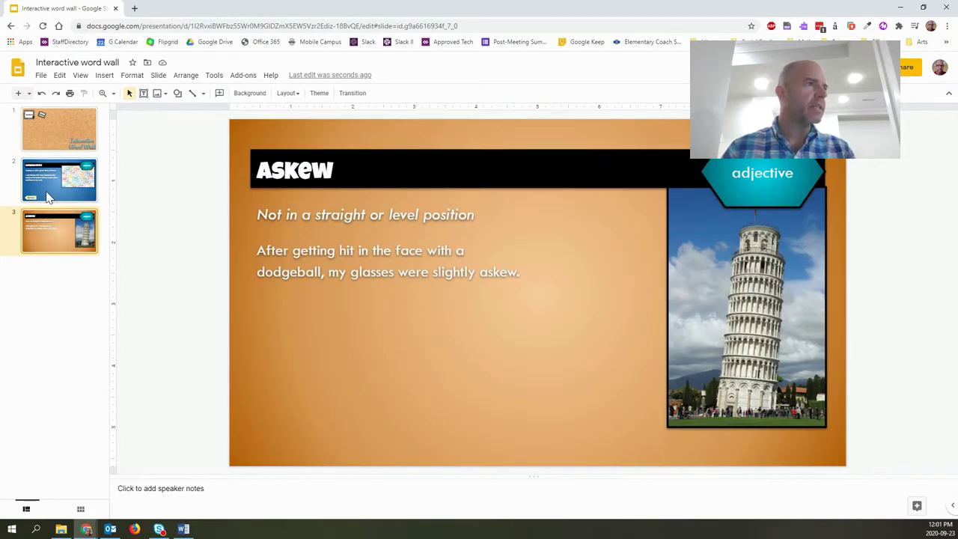
{"action": "left_click", "coordinate": [47, 196]}
{"action": "key", "text": "Up"}
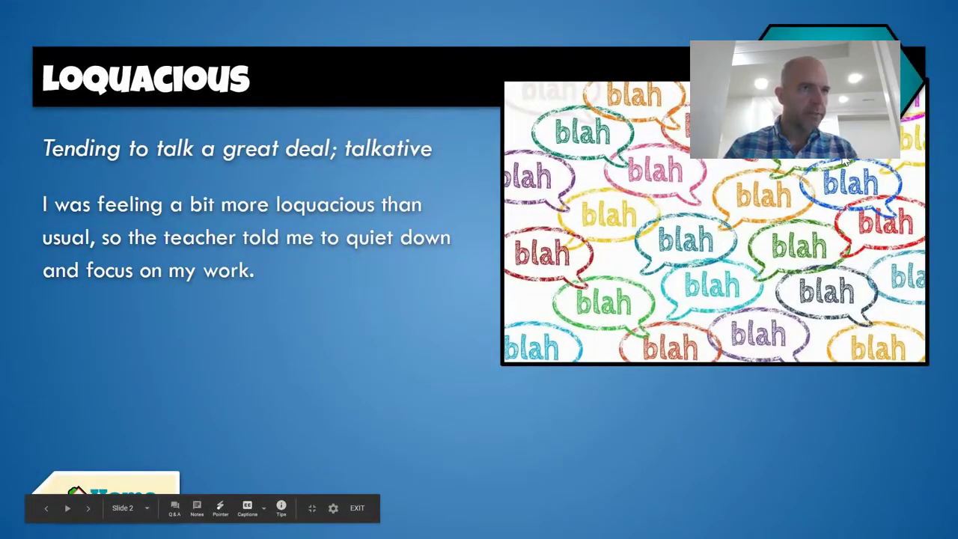
{"action": "key", "text": "Right"}
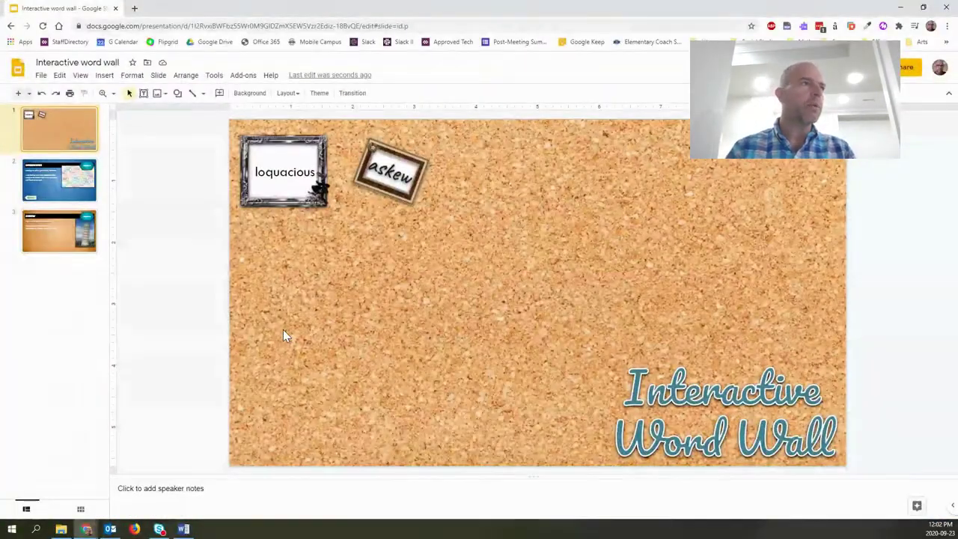
- Box-select the tilted askew framed picture and ungroup it into its separate pieces
{"action": "left_click", "coordinate": [395, 149]}
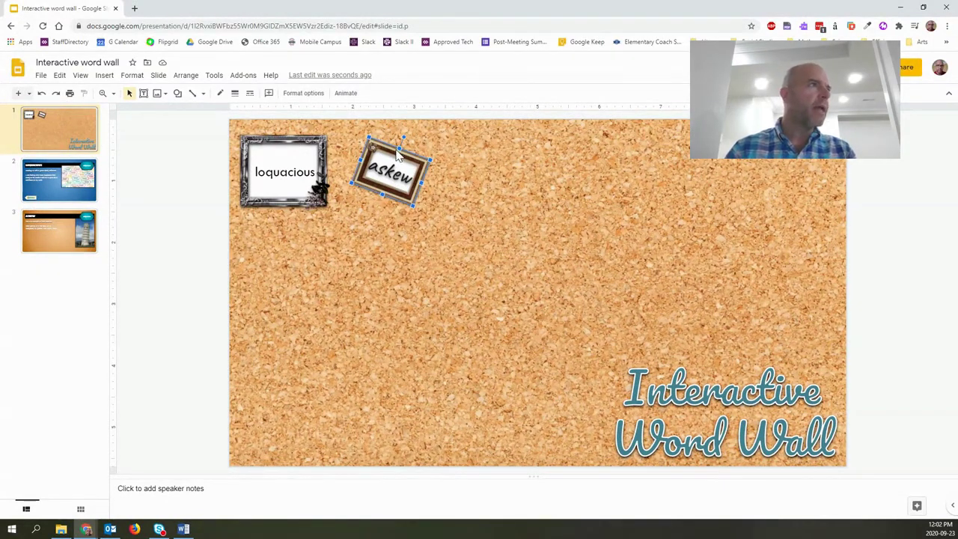
{"action": "left_click", "coordinate": [102, 77]}
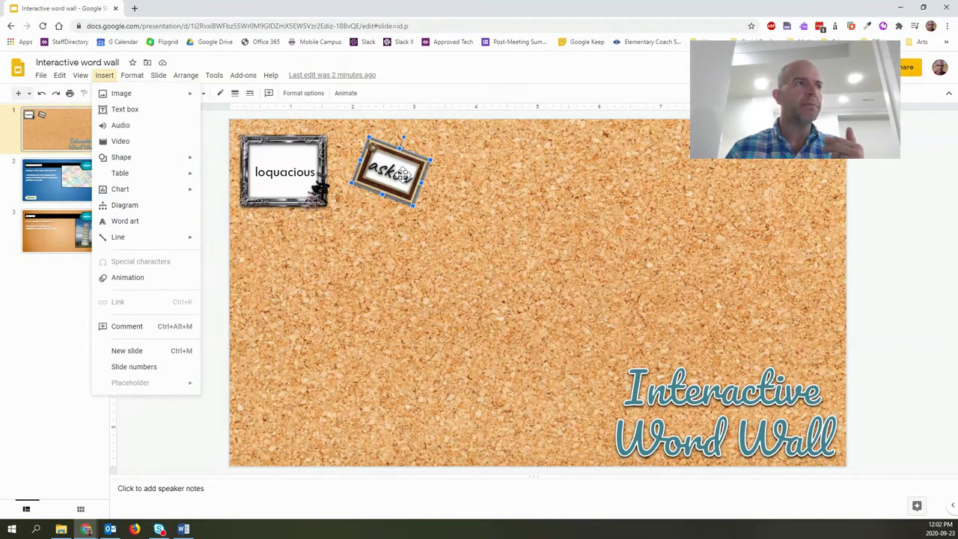
{"action": "right_click", "coordinate": [466, 168]}
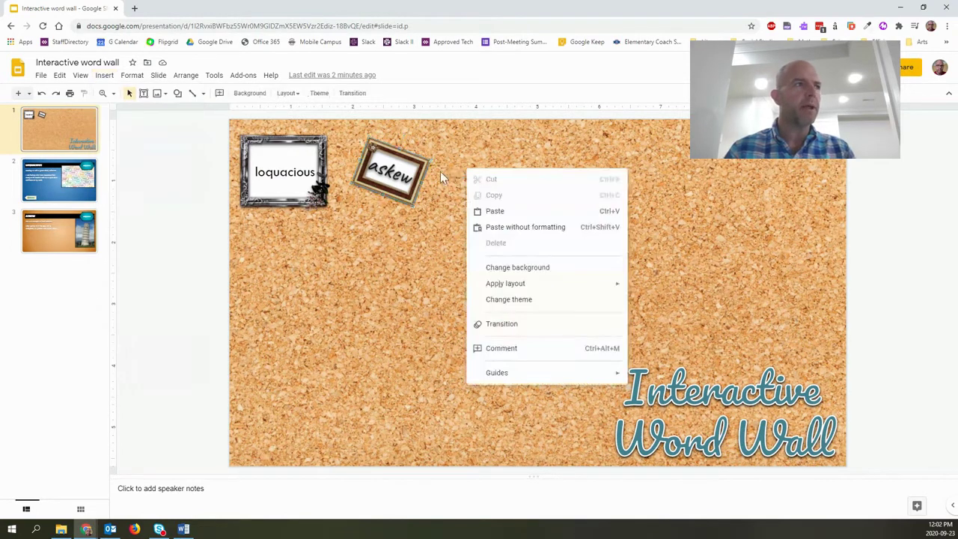
{"action": "left_click", "coordinate": [435, 169]}
{"action": "left_click_drag", "start_coordinate": [437, 139], "coordinate": [355, 215]}
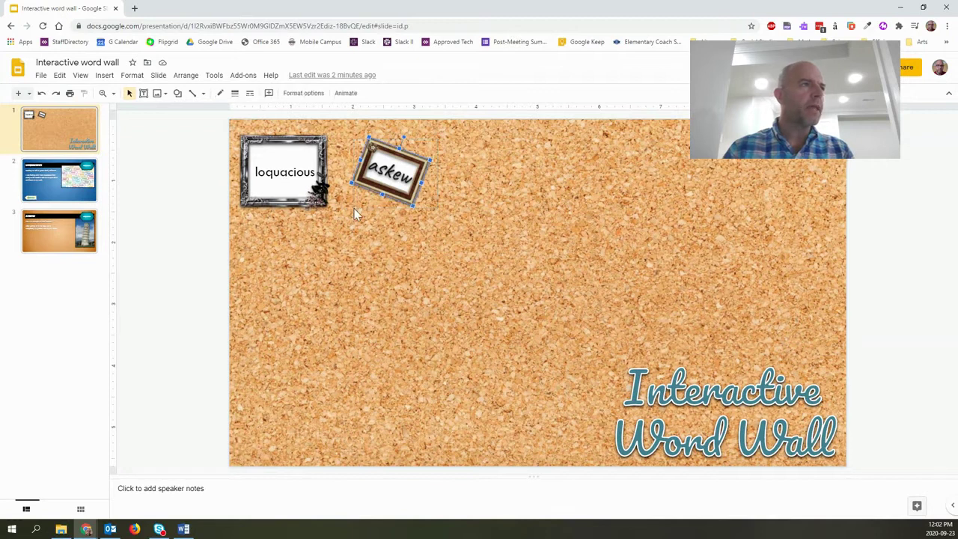
{"action": "left_click", "coordinate": [132, 75]}
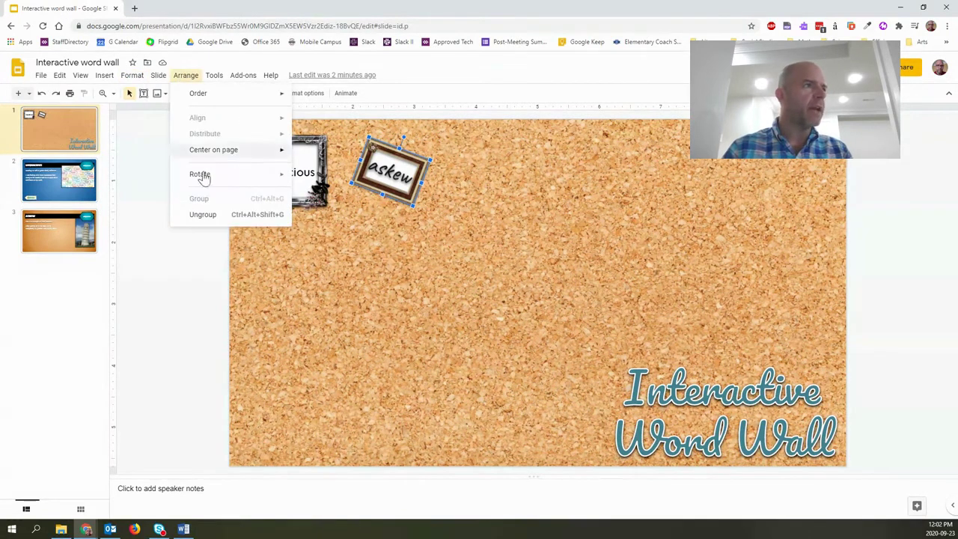
{"action": "left_click", "coordinate": [206, 216]}
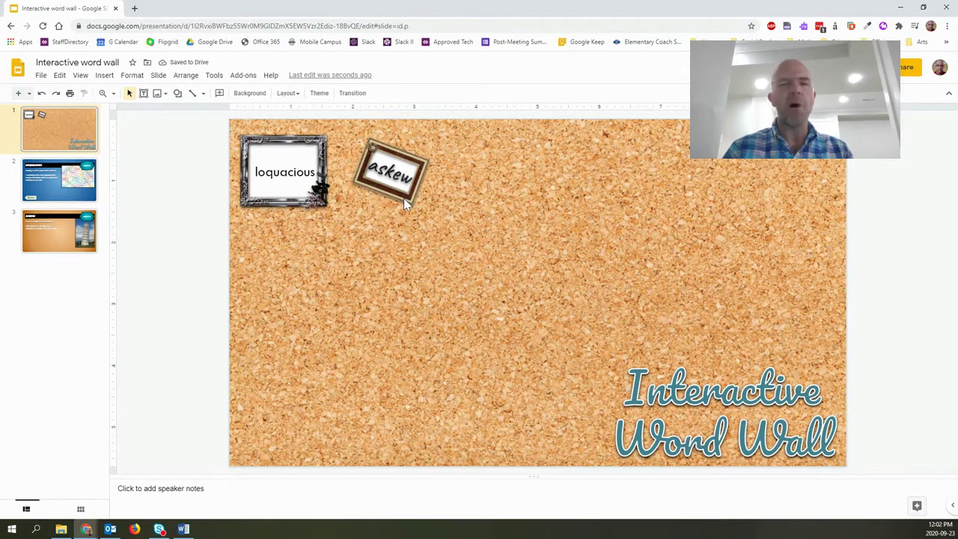
{"action": "left_click_drag", "start_coordinate": [403, 199], "coordinate": [531, 265]}
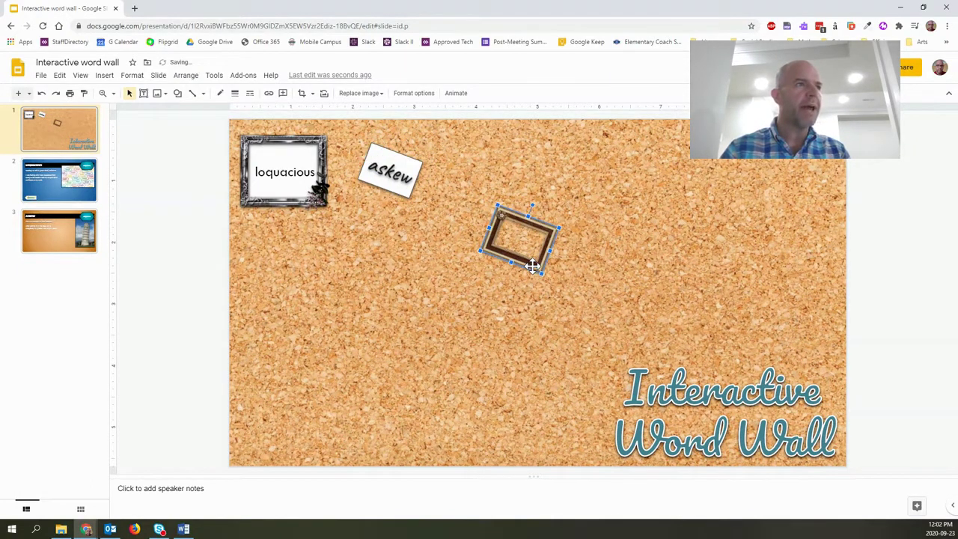
{"action": "left_click", "coordinate": [398, 171]}
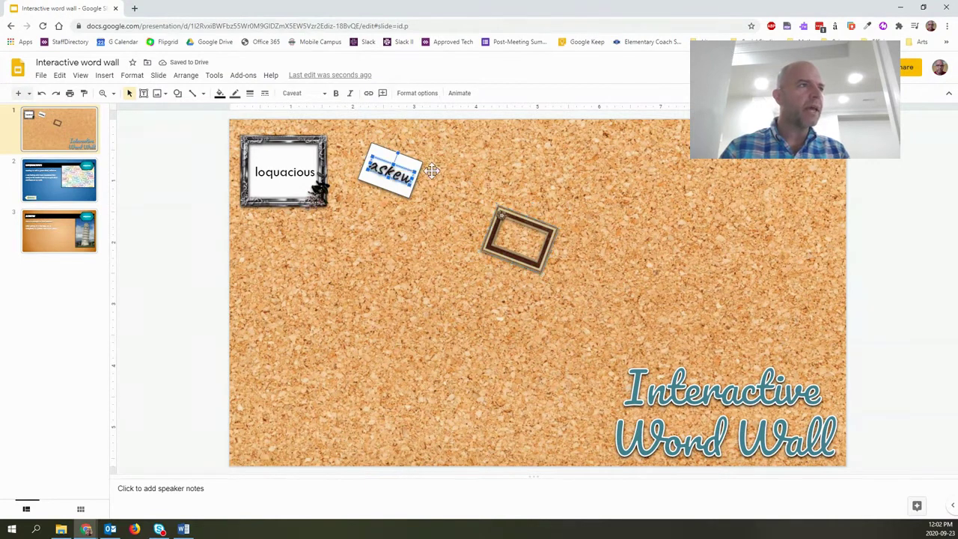
{"action": "left_click_drag", "start_coordinate": [566, 174], "coordinate": [566, 175]}
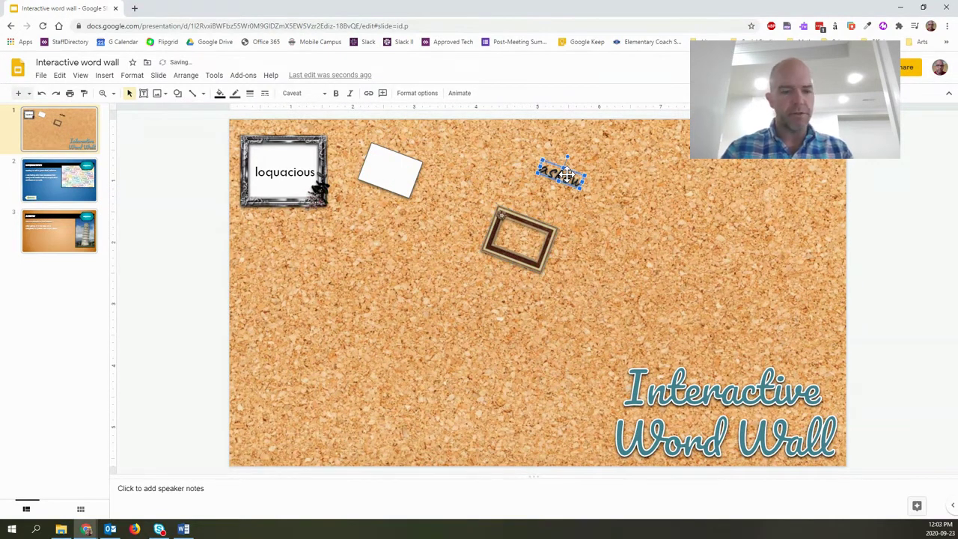
{"action": "key", "text": "ctrl+z"}
{"action": "key", "text": "ctrl+z"}
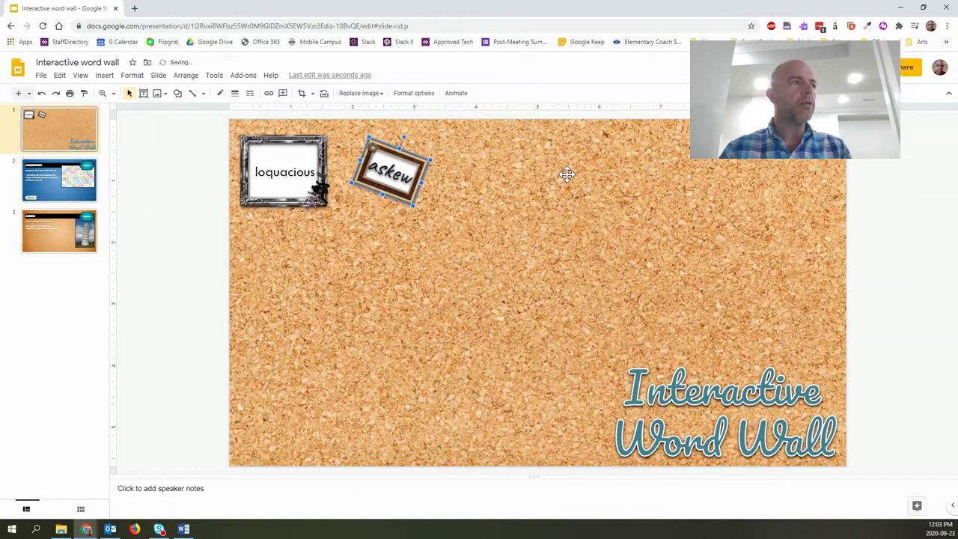
{"action": "left_click", "coordinate": [518, 201]}
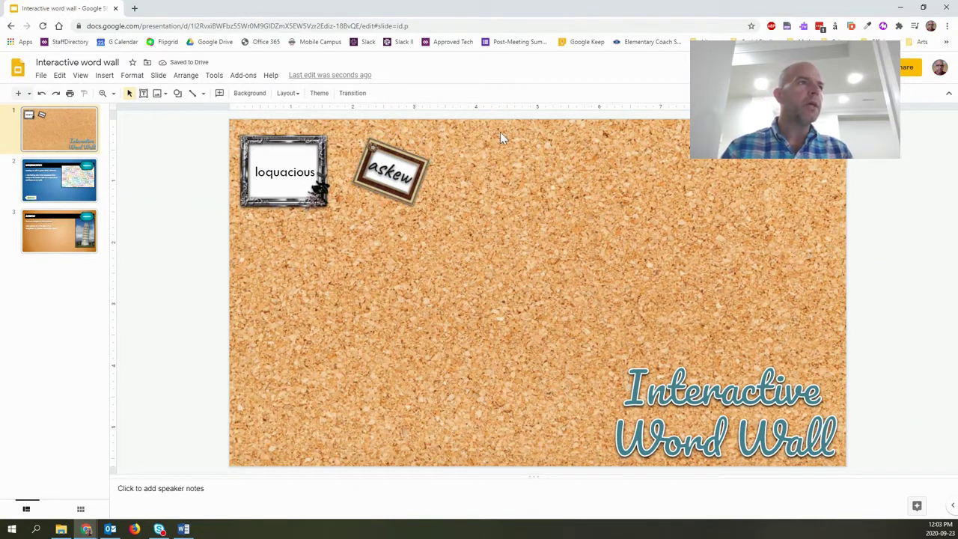
{"action": "left_click_drag", "start_coordinate": [495, 135], "coordinate": [348, 219]}
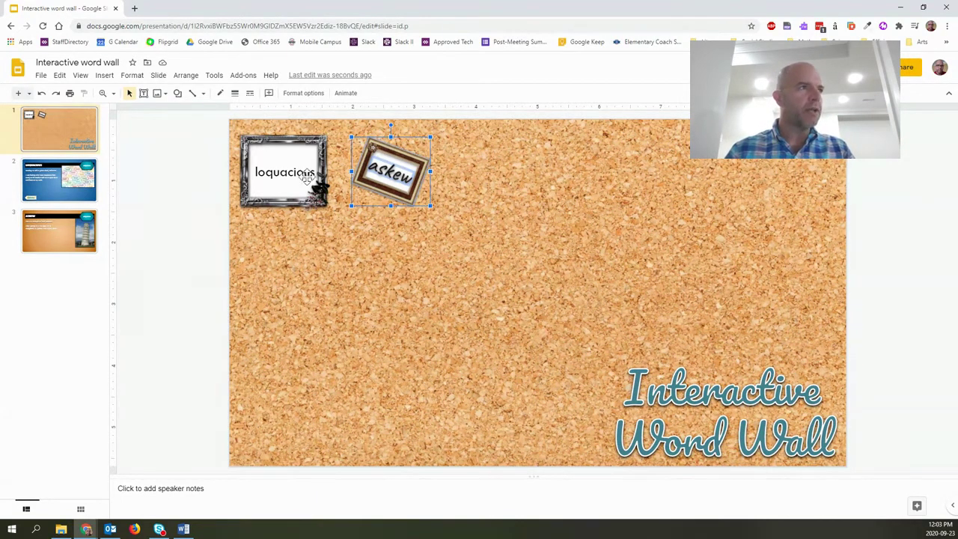
- Regroup the askew frame, card and word, and reposition the group beside loquacious
{"action": "left_click", "coordinate": [186, 75]}
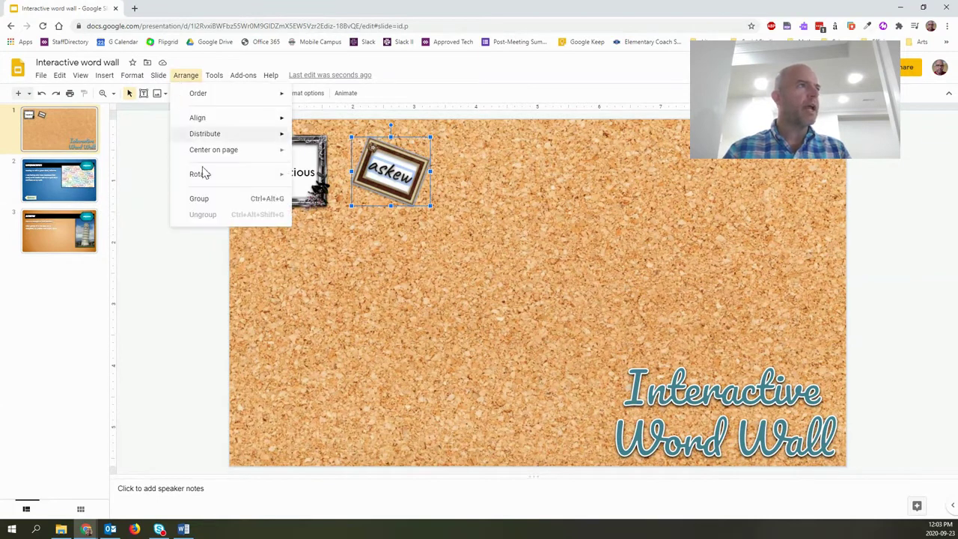
{"action": "left_click", "coordinate": [215, 199]}
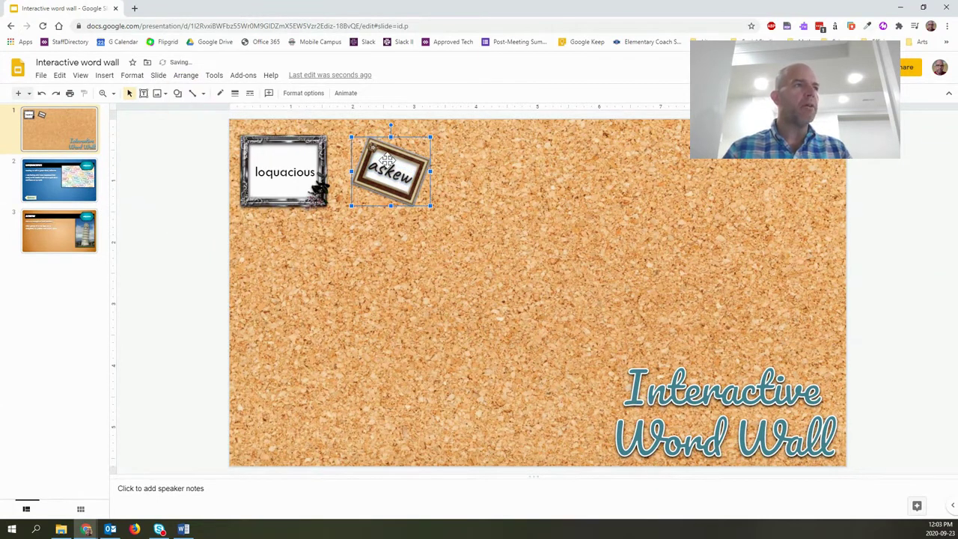
{"action": "left_click_drag", "start_coordinate": [386, 160], "coordinate": [628, 223]}
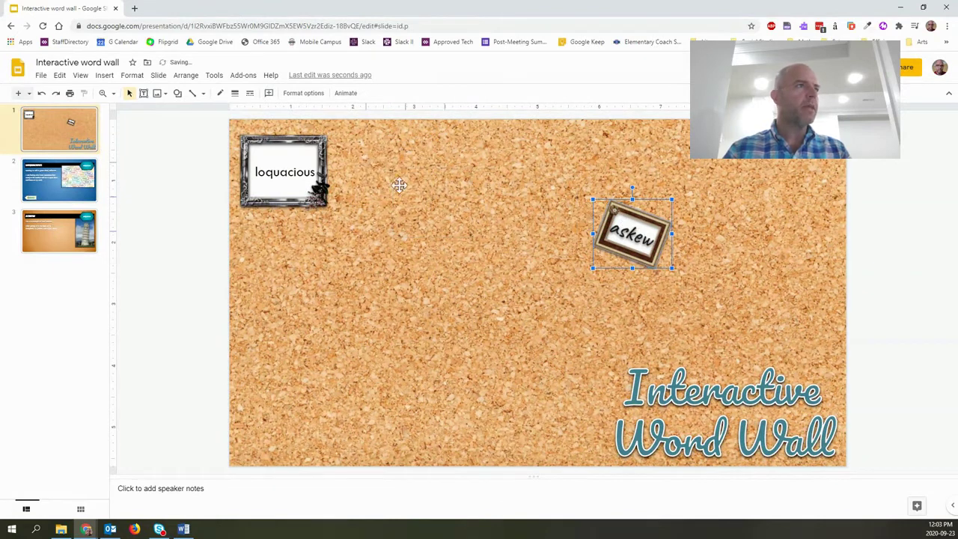
{"action": "left_click_drag", "start_coordinate": [381, 157], "coordinate": [381, 161]}
{"action": "left_click", "coordinate": [512, 184]}
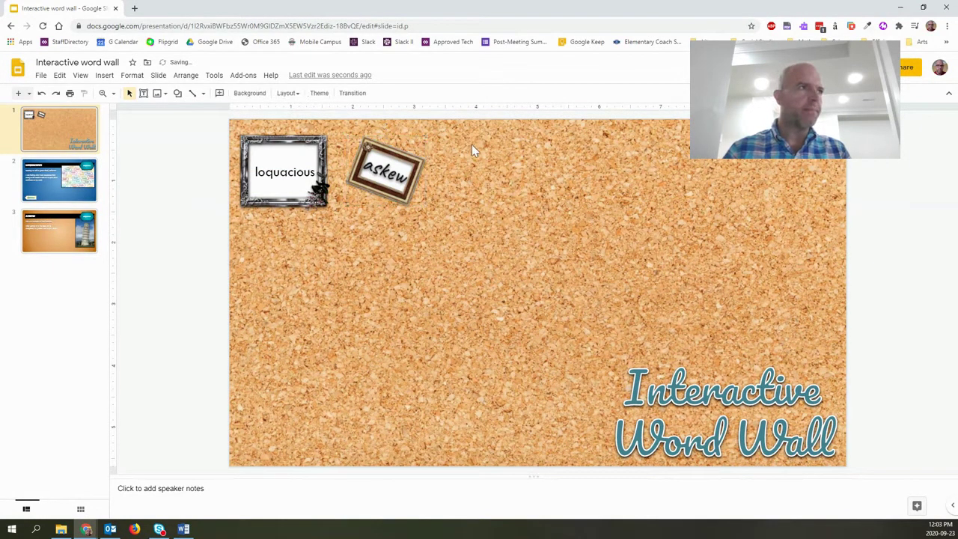
- Ungroup the askew pieces again and select the frame image by itself
{"action": "left_click_drag", "start_coordinate": [460, 131], "coordinate": [341, 217]}
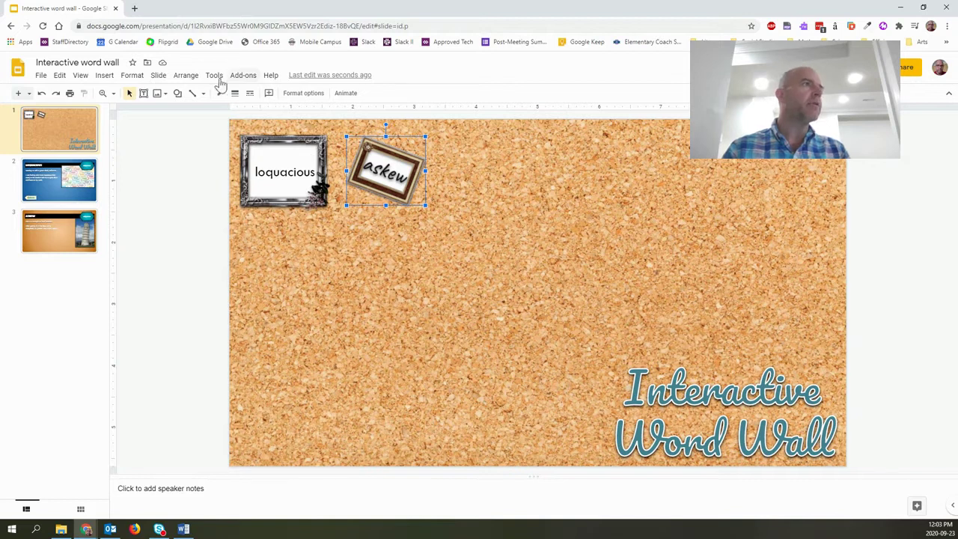
{"action": "left_click", "coordinate": [191, 76]}
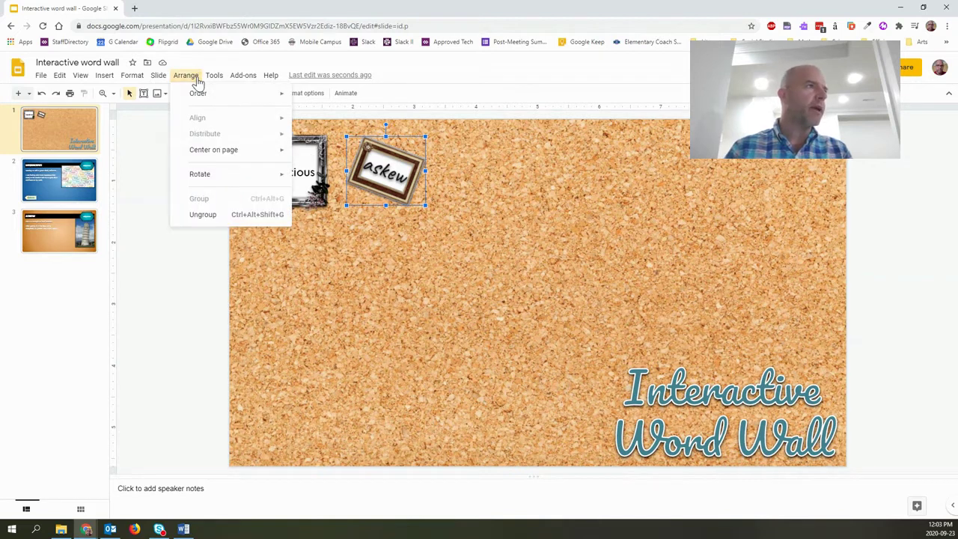
{"action": "left_click", "coordinate": [252, 215]}
{"action": "left_click", "coordinate": [504, 239]}
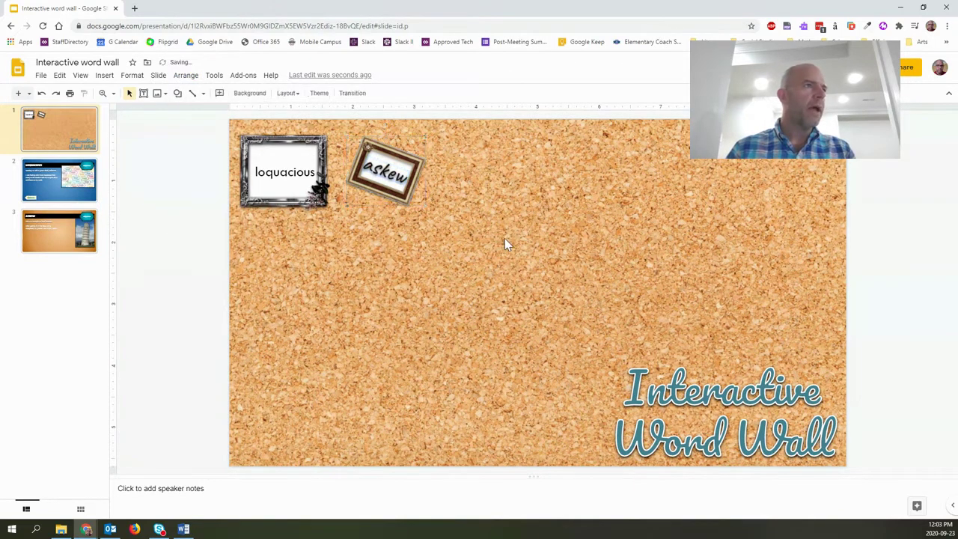
{"action": "left_click", "coordinate": [385, 191]}
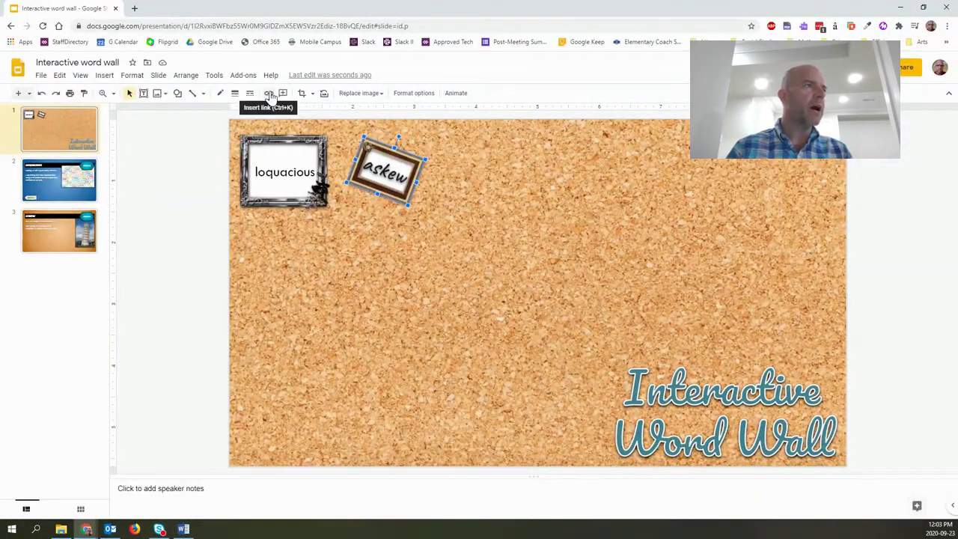
- Link the askew frame image to Slide 3: askew in this presentation
{"action": "left_click", "coordinate": [269, 94]}
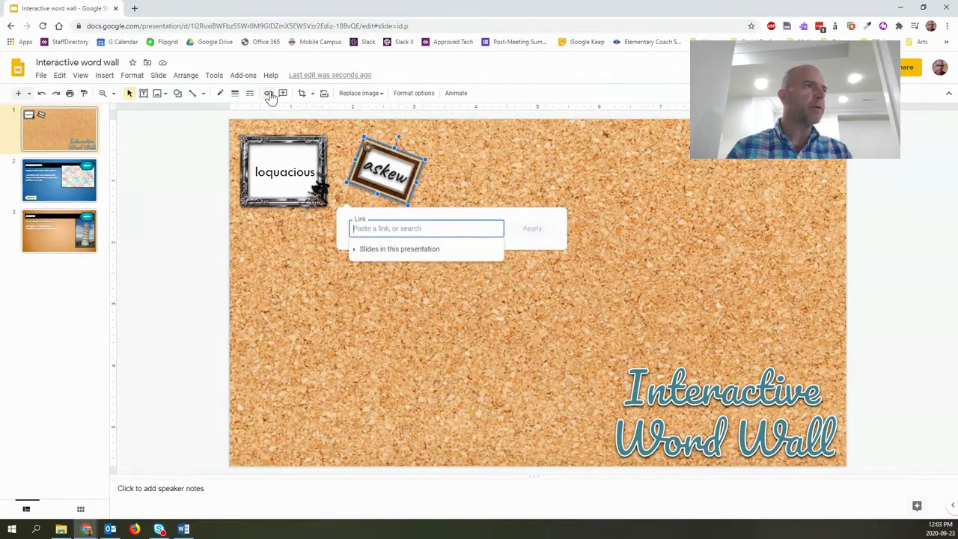
{"action": "left_click", "coordinate": [356, 251]}
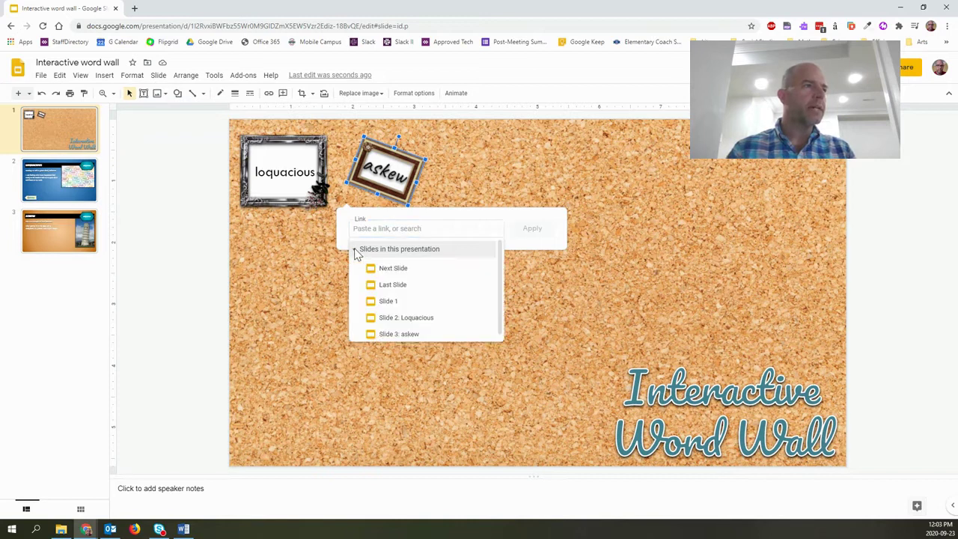
{"action": "left_click", "coordinate": [383, 337]}
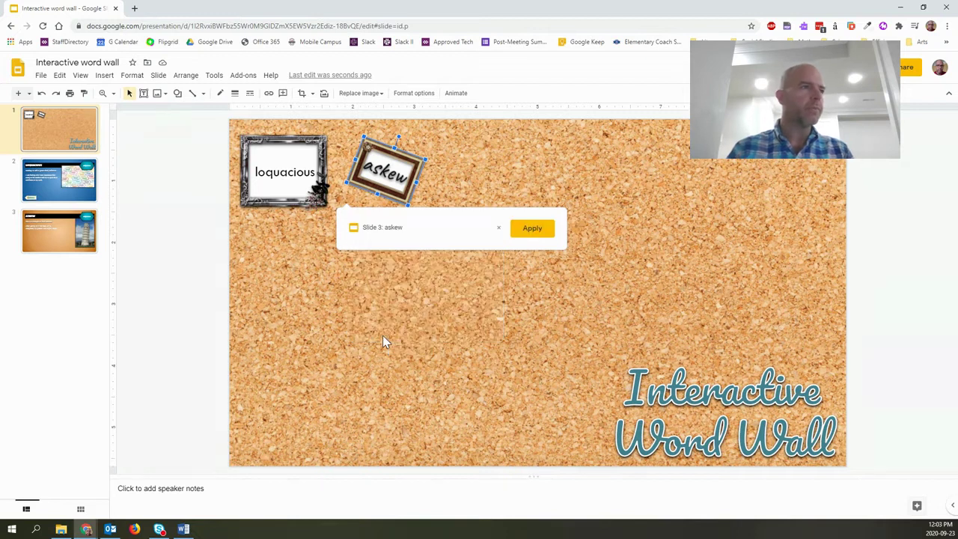
{"action": "left_click", "coordinate": [536, 228]}
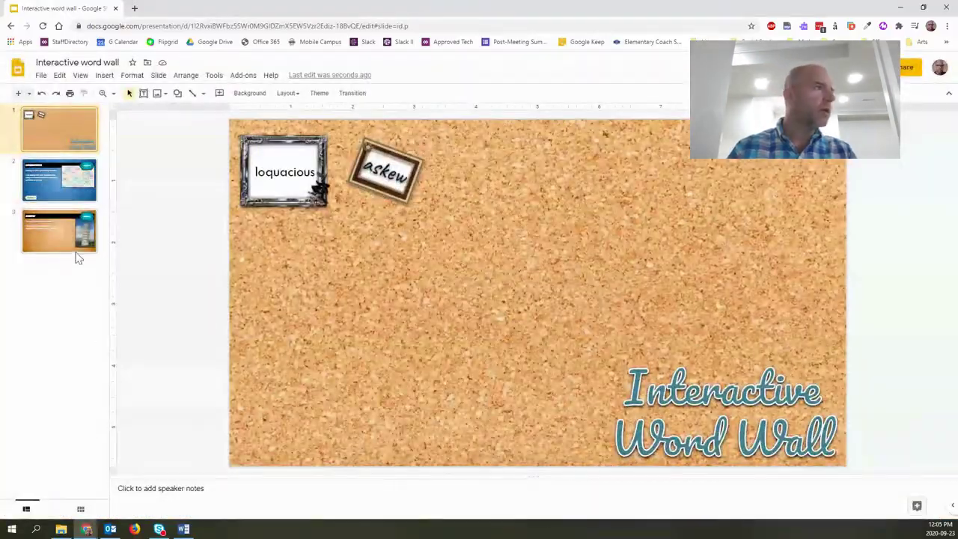
- On the Loquacious definition slide, nudge the Home button slightly higher
{"action": "left_click", "coordinate": [85, 174]}
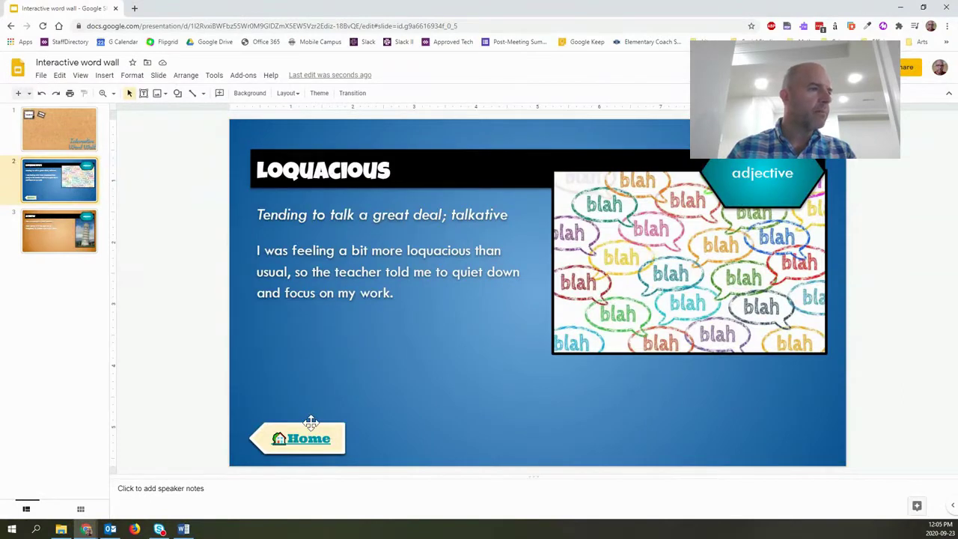
{"action": "left_click_drag", "start_coordinate": [311, 422], "coordinate": [310, 402]}
{"action": "left_click", "coordinate": [383, 395]}
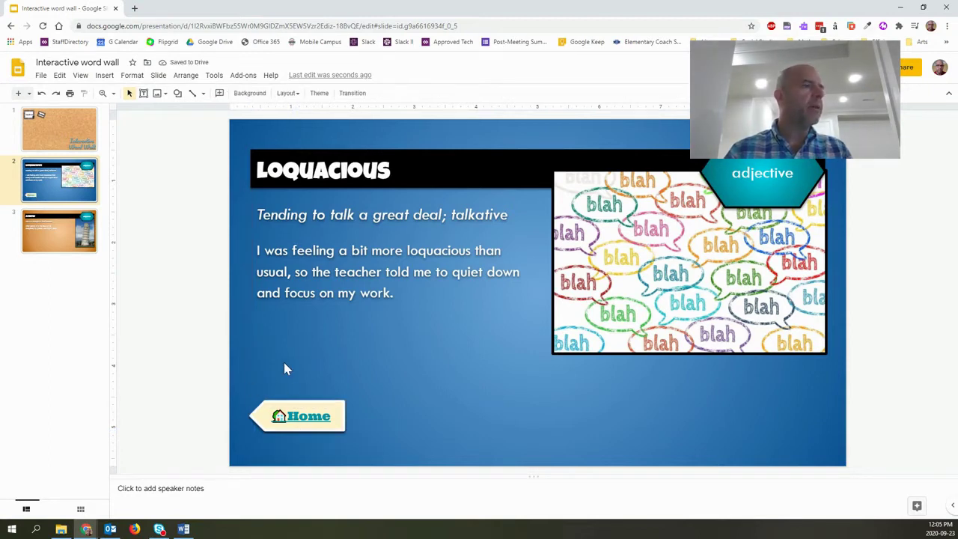
- Copy the linked Home button onto the Askew definition slide
{"action": "left_click_drag", "start_coordinate": [336, 389], "coordinate": [247, 454]}
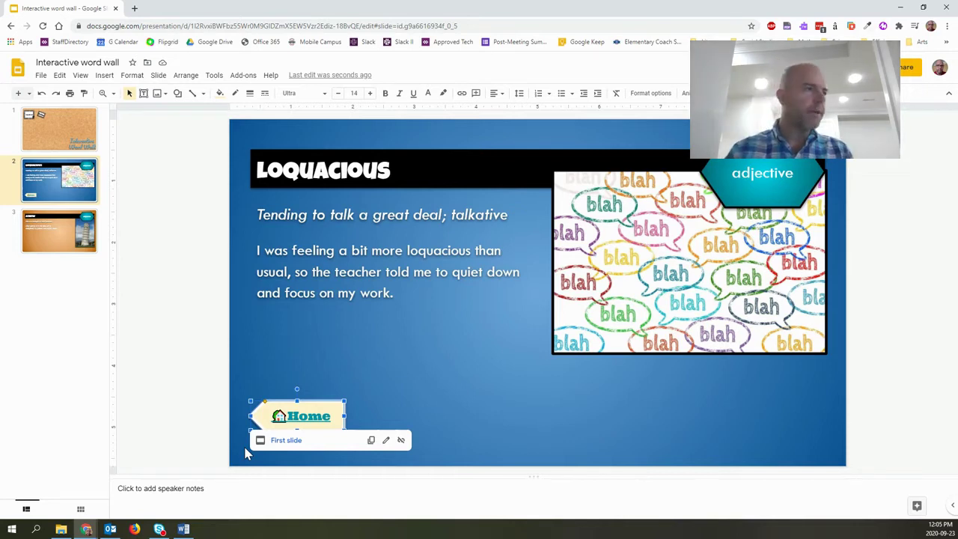
{"action": "left_click", "coordinate": [41, 242]}
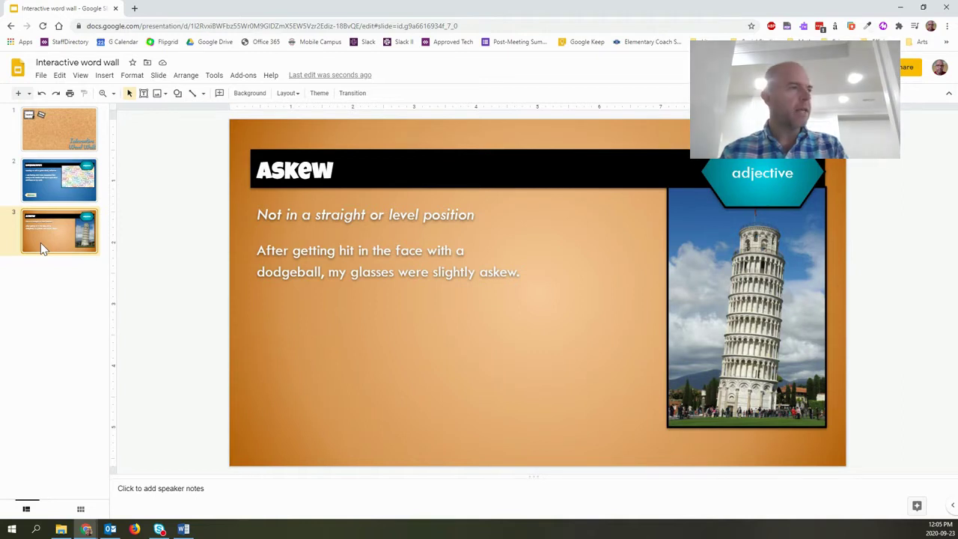
{"action": "key", "text": "ctrl+v"}
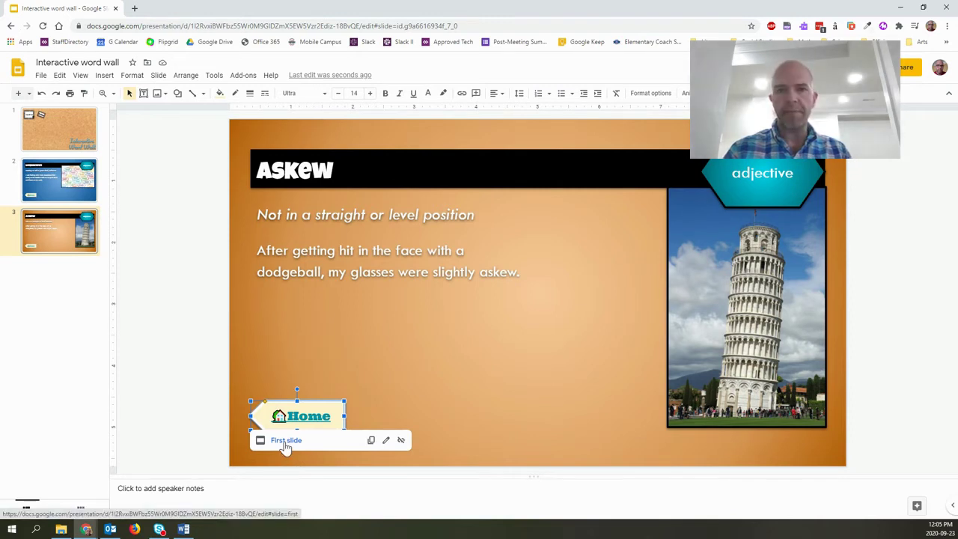
- Start the slideshow from the word wall and test the Loquacious slide's Home link back
{"action": "left_click", "coordinate": [345, 346]}
{"action": "left_click", "coordinate": [36, 126]}
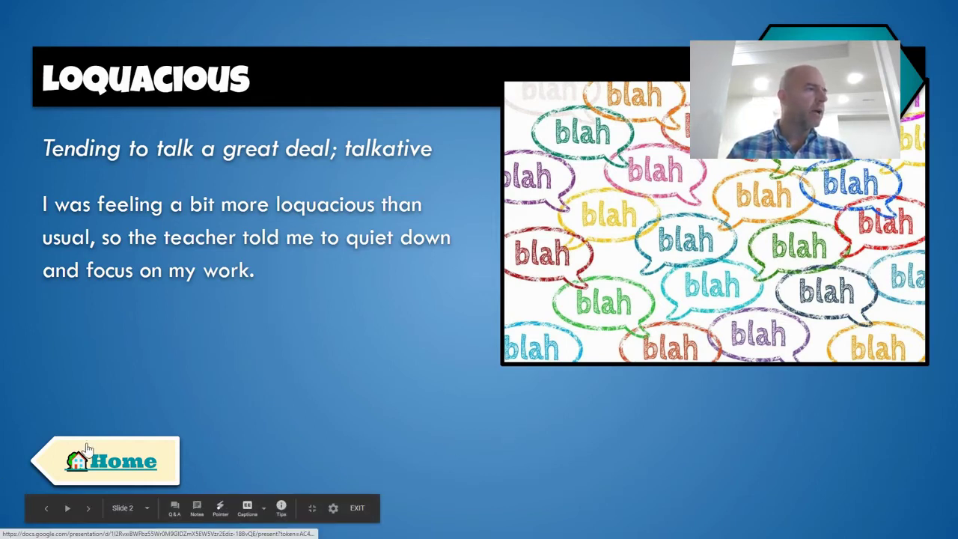
{"action": "left_click", "coordinate": [88, 448]}
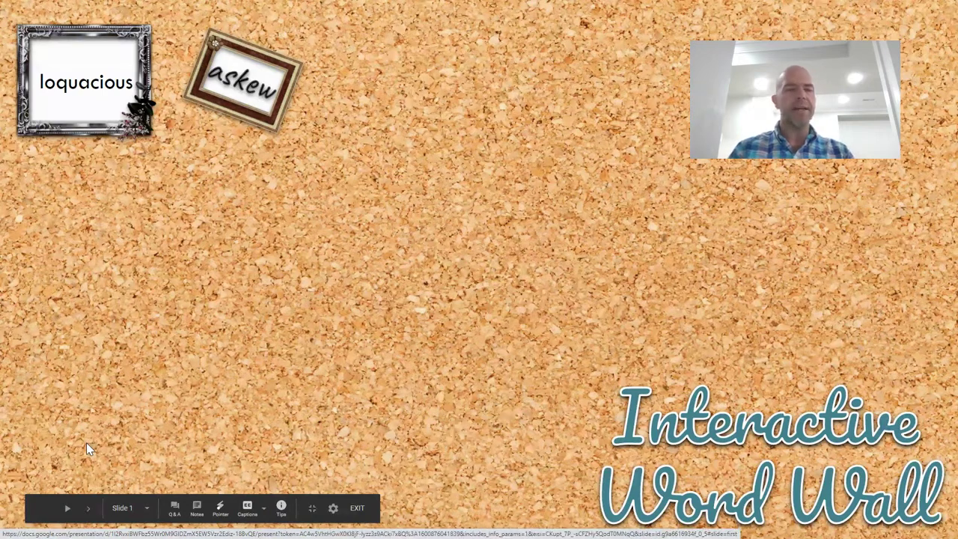